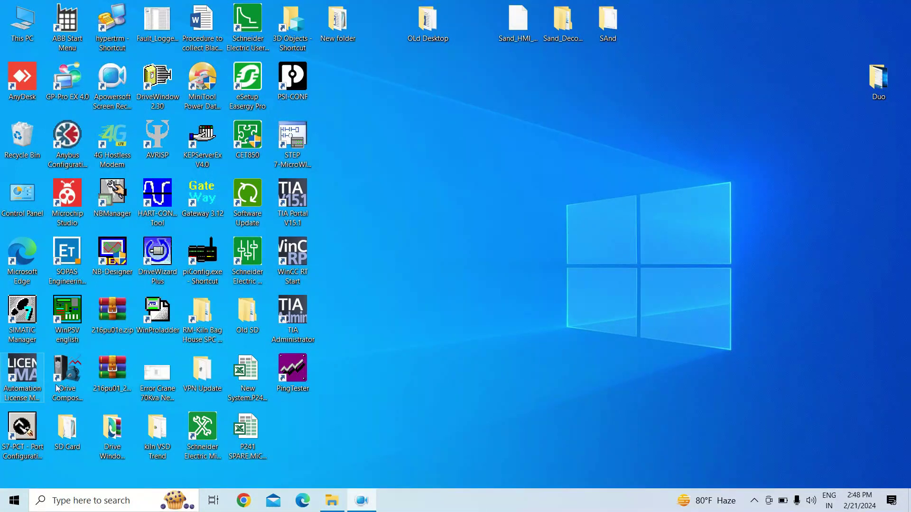
- Launch Drive Composer pro and connect to the ACS880 drive over USB
click(69, 377)
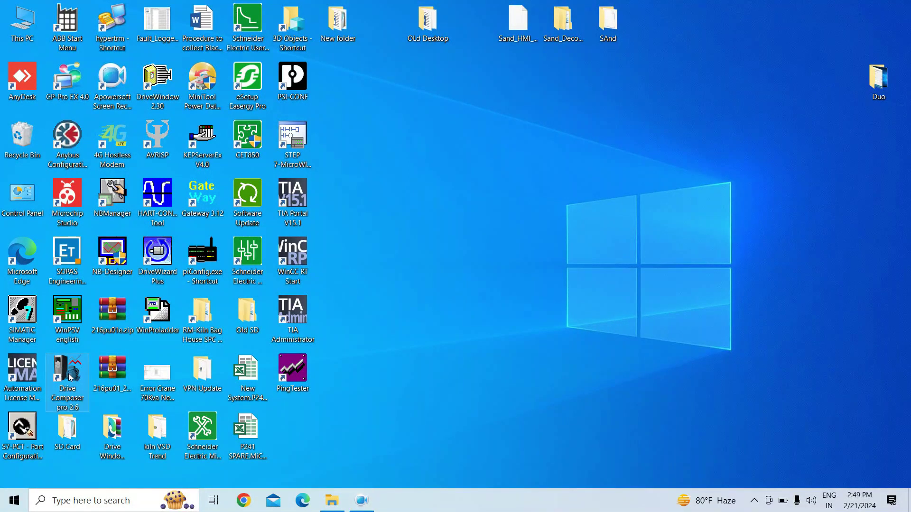
double_click(74, 378)
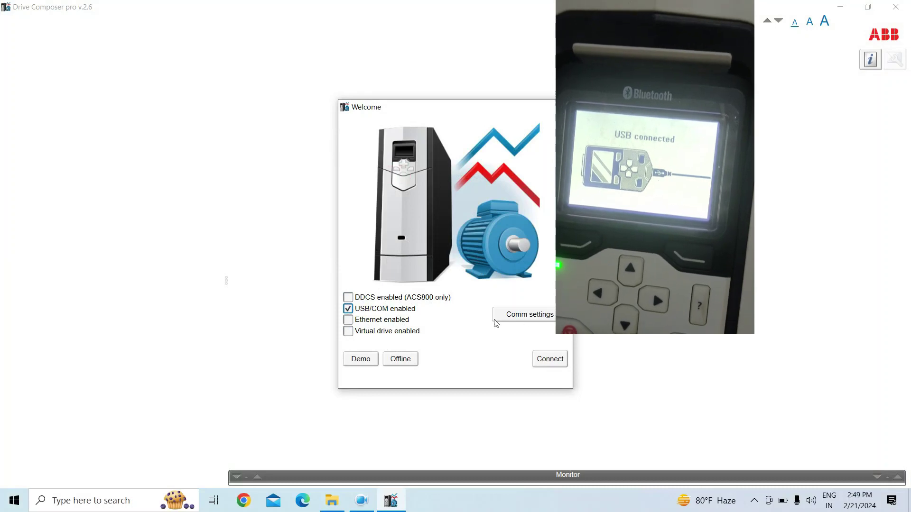
click(549, 359)
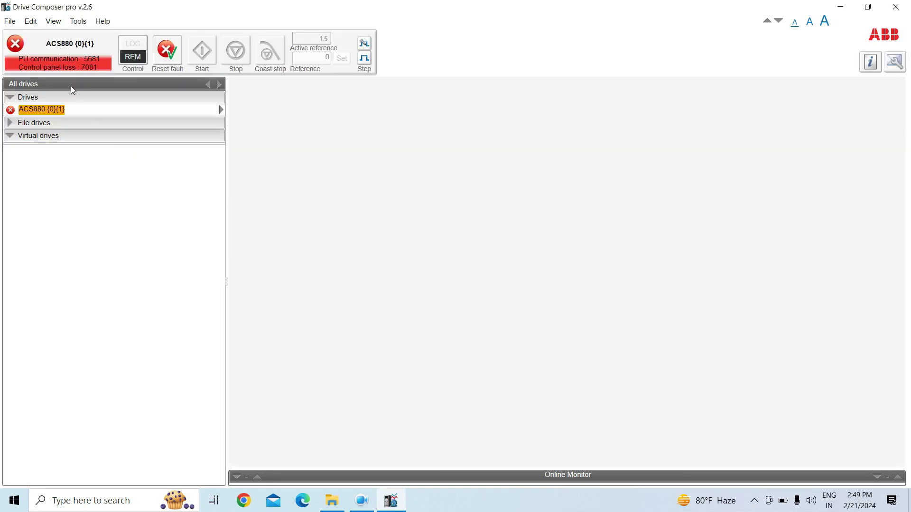
- Open the ACS880 drive's Parameters view and reread all parameter values from the drive
click(221, 110)
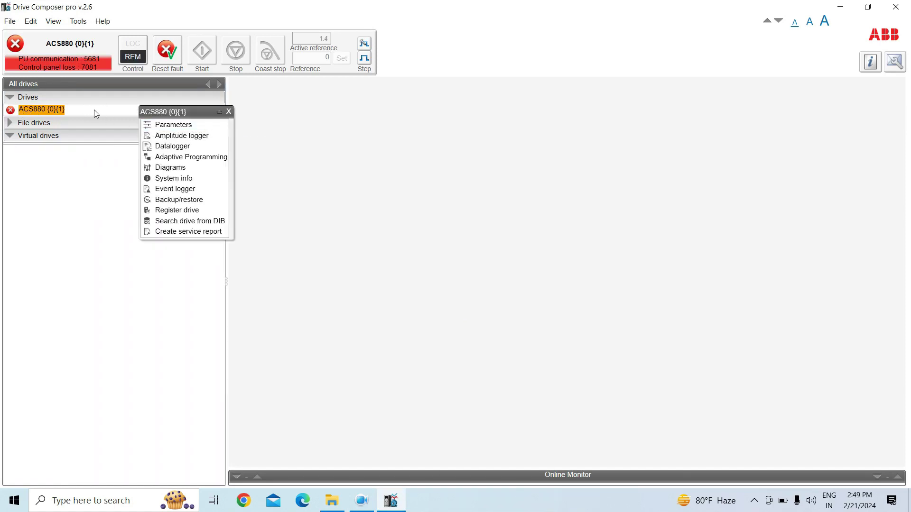
click(171, 125)
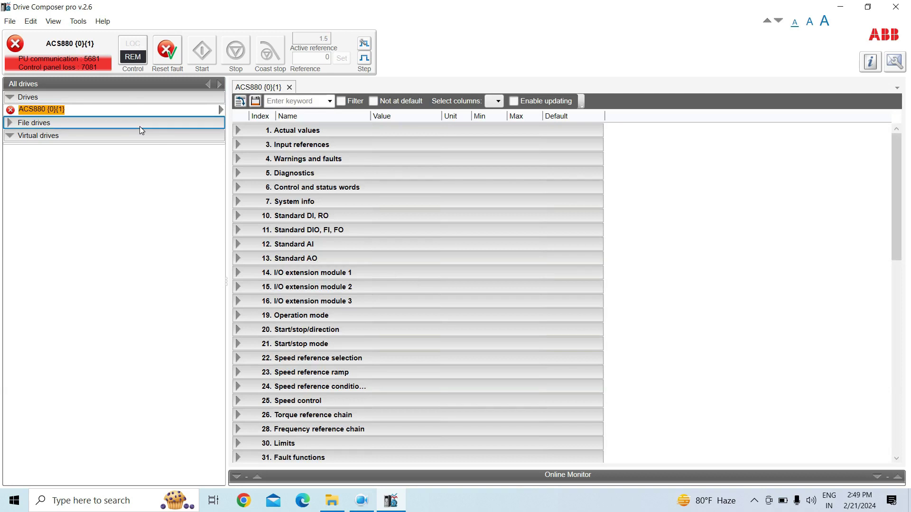
click(109, 110)
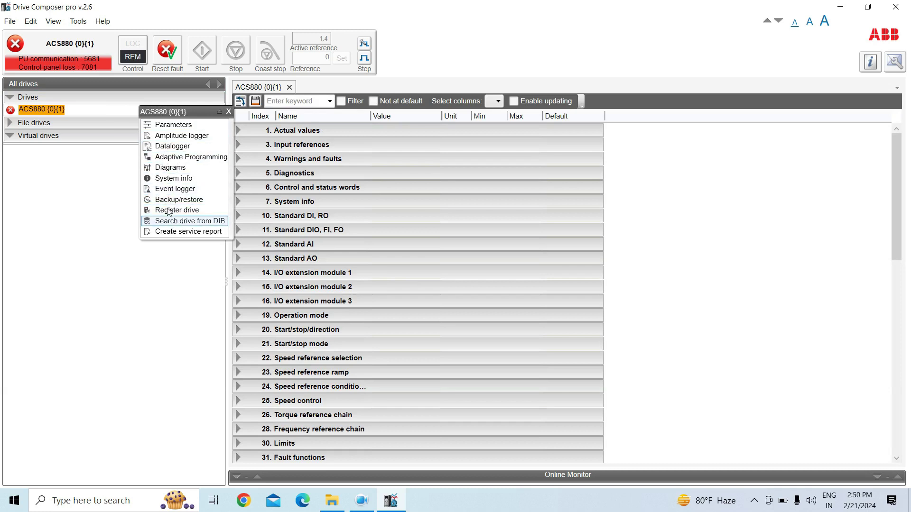
click(172, 125)
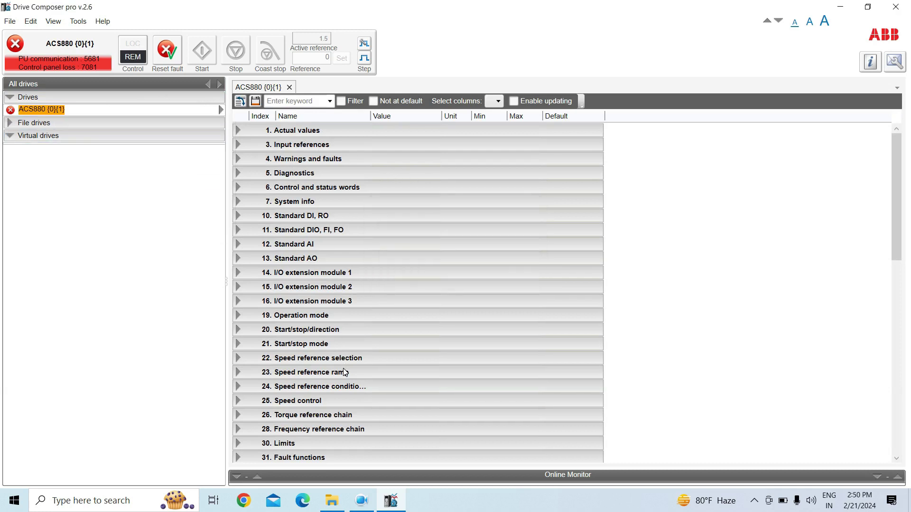
click(241, 100)
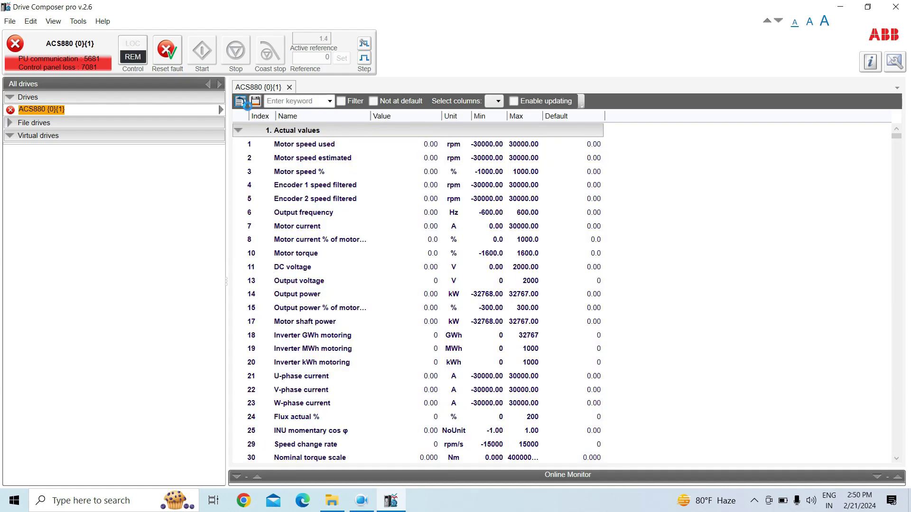
- Start exporting the reloaded ACS880 parameters to a .dcparamsbak backup file
click(242, 101)
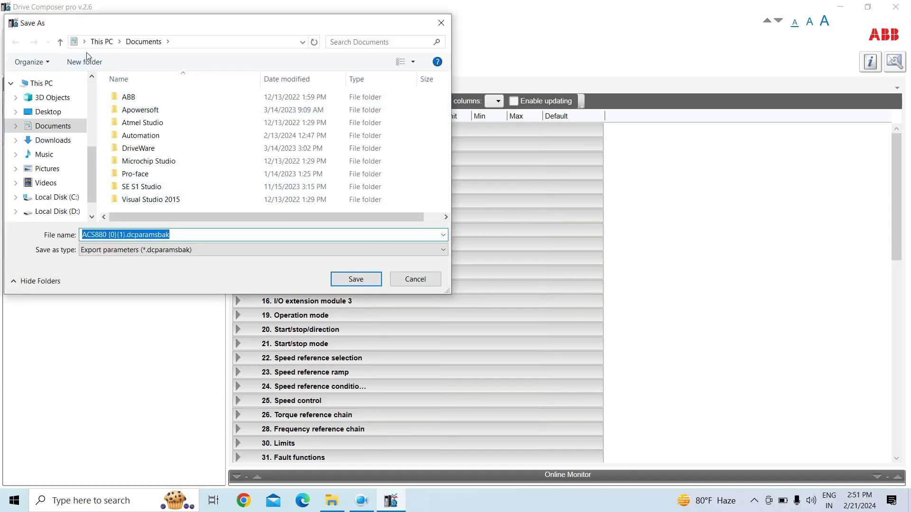
- In the Save As dialog, create a Desktop folder named 'ACS880 Fresh Parameters'
click(87, 62)
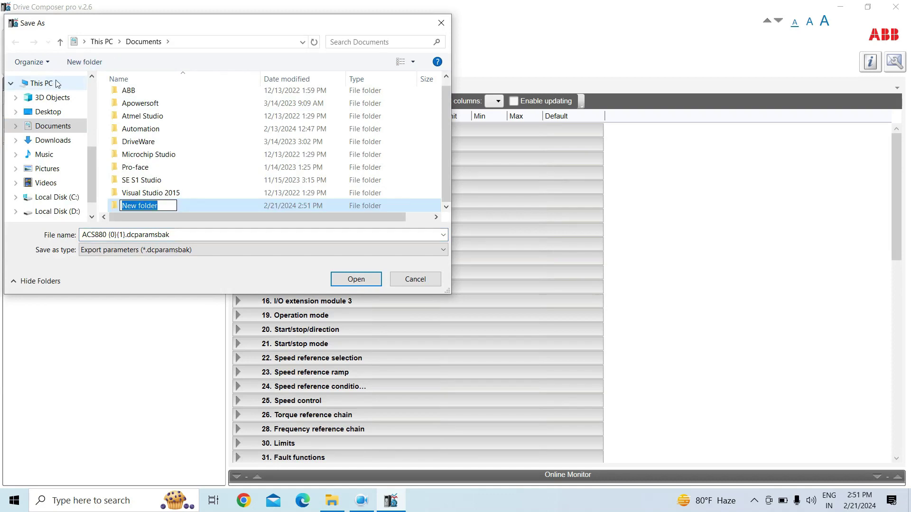
click(43, 112)
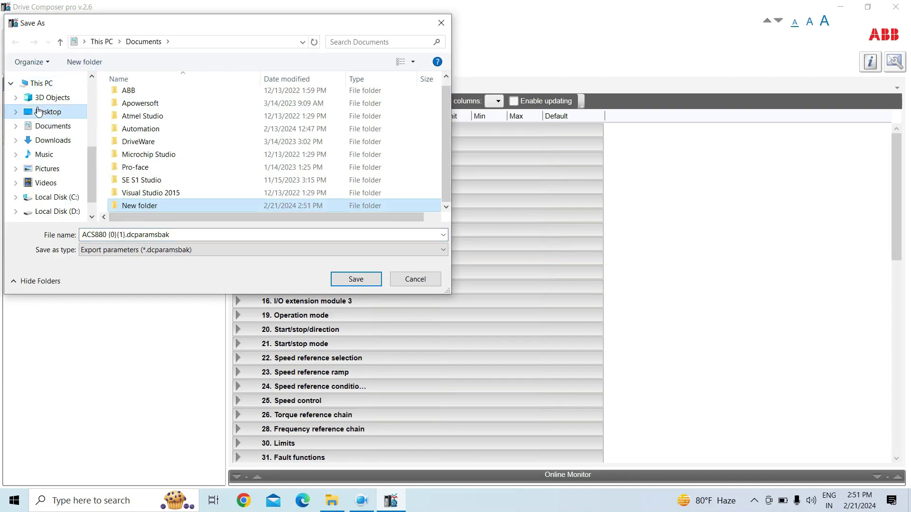
click(84, 62)
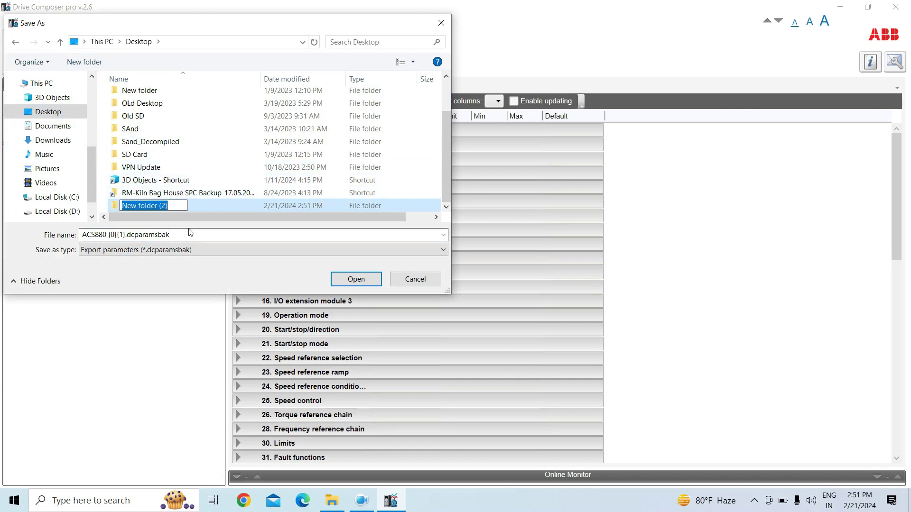
text(ACS880 Fresh Parameters)
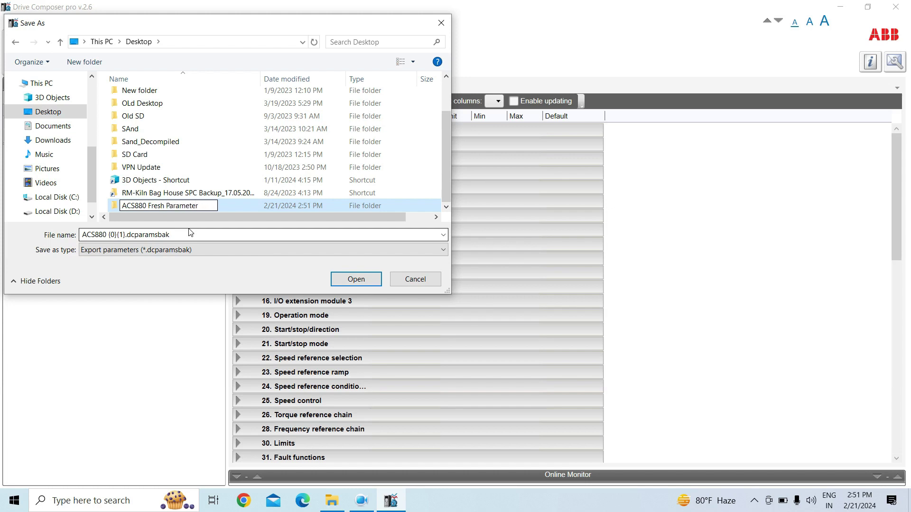
click(251, 207)
- Enter the ACS880 Fresh Parameters folder and save the backup under the name 317FA02VS10
double_click(252, 205)
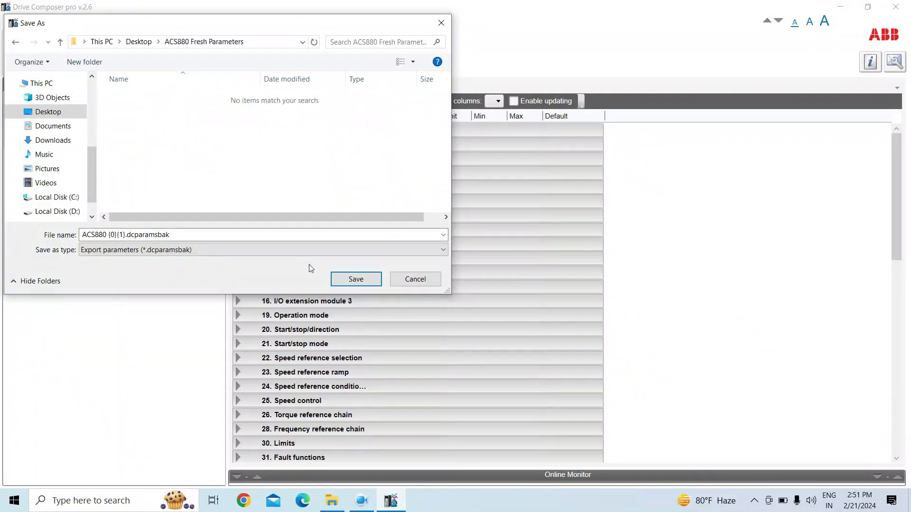
drag(198, 235, 6, 235)
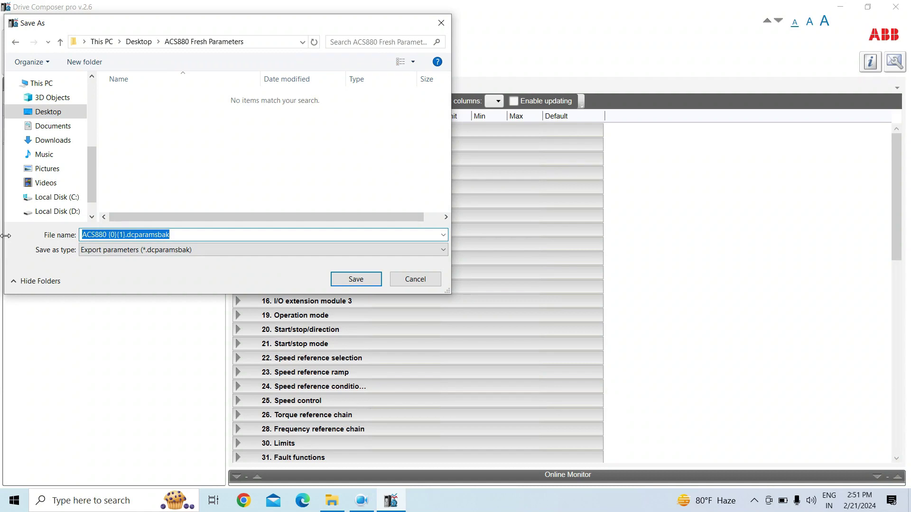
text(317FA02VS10)
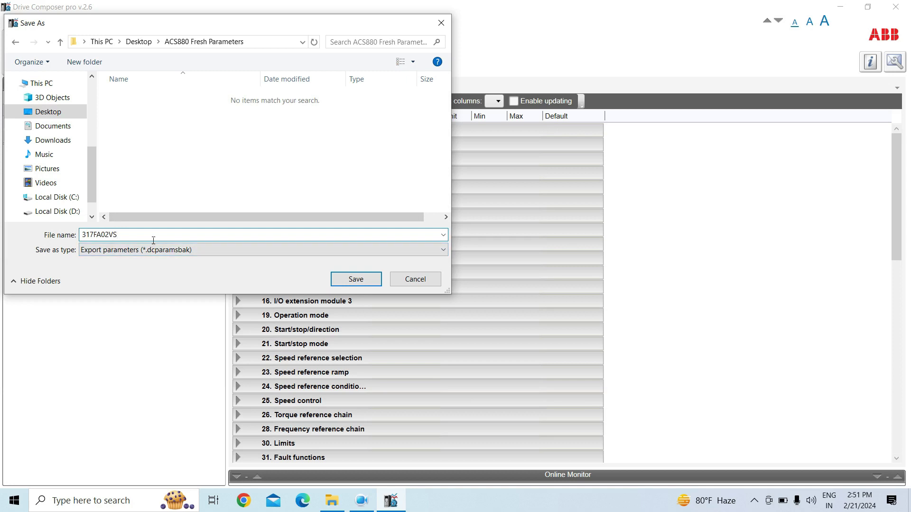
click(351, 278)
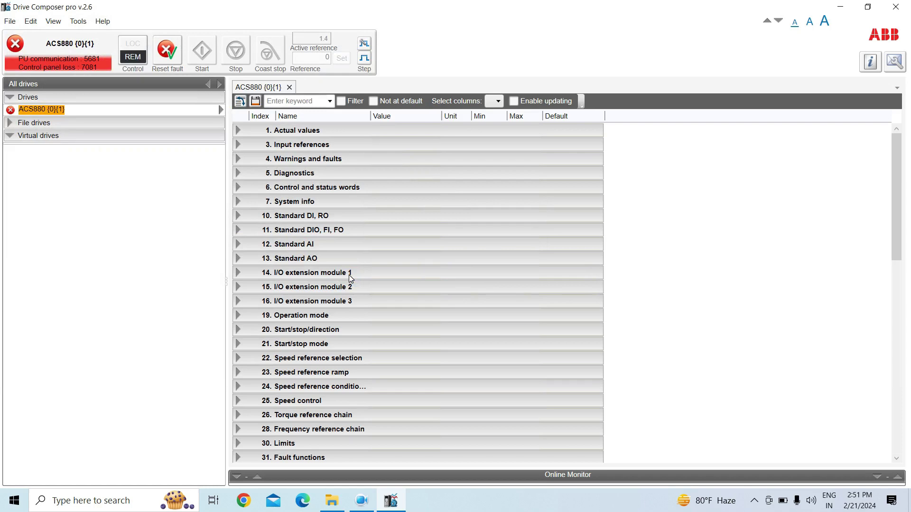
- Minimize Drive Composer and open 317FA02VS10.dcparamsbak from the ACS880 Fresh Parameters desktop folder
click(835, 5)
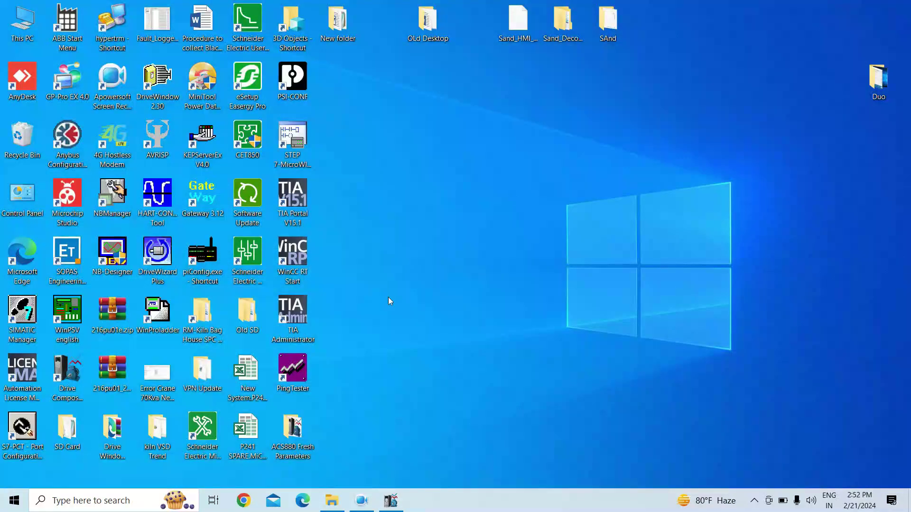
double_click(292, 446)
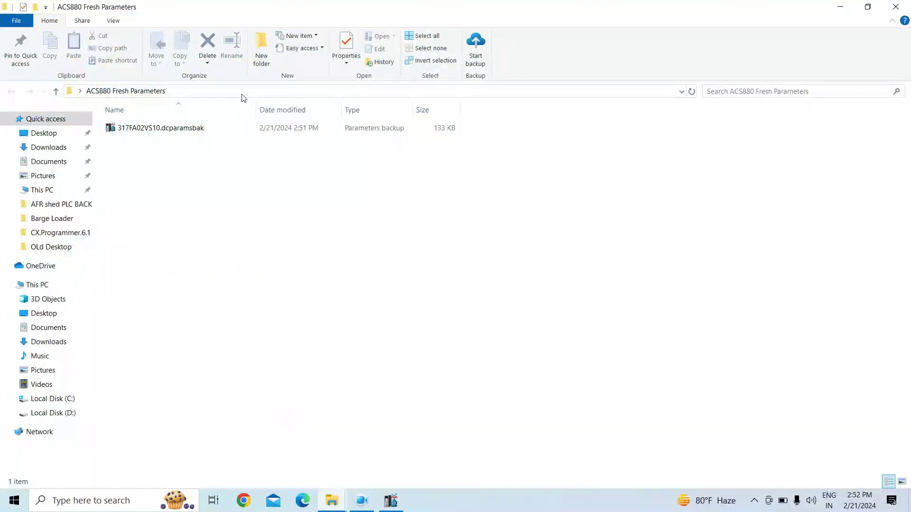
click(908, 6)
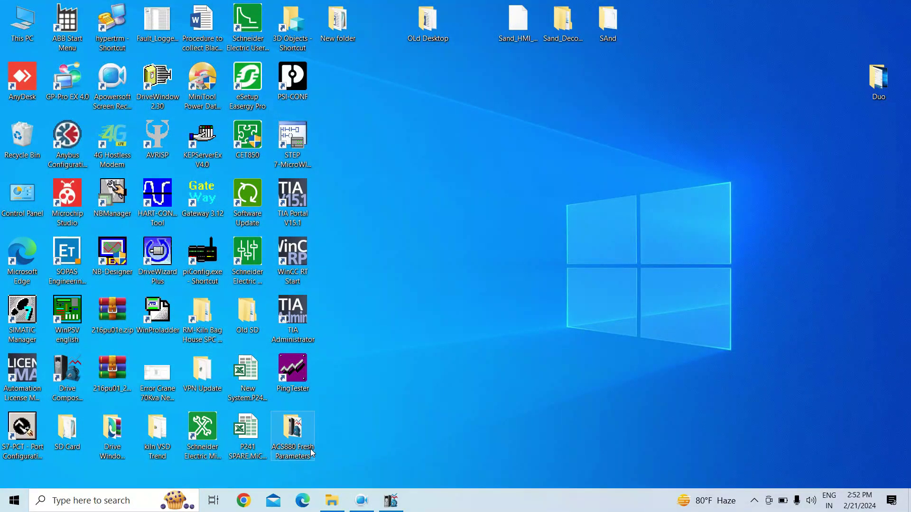
double_click(293, 432)
double_click(207, 136)
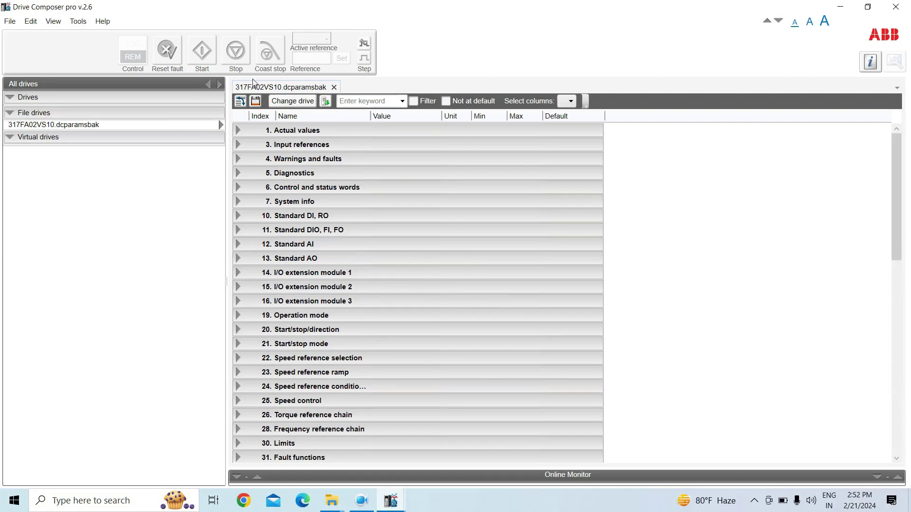
- Expand group 99 Motor data and enter 415 V as the motor nominal voltage
drag(896, 207, 849, 376)
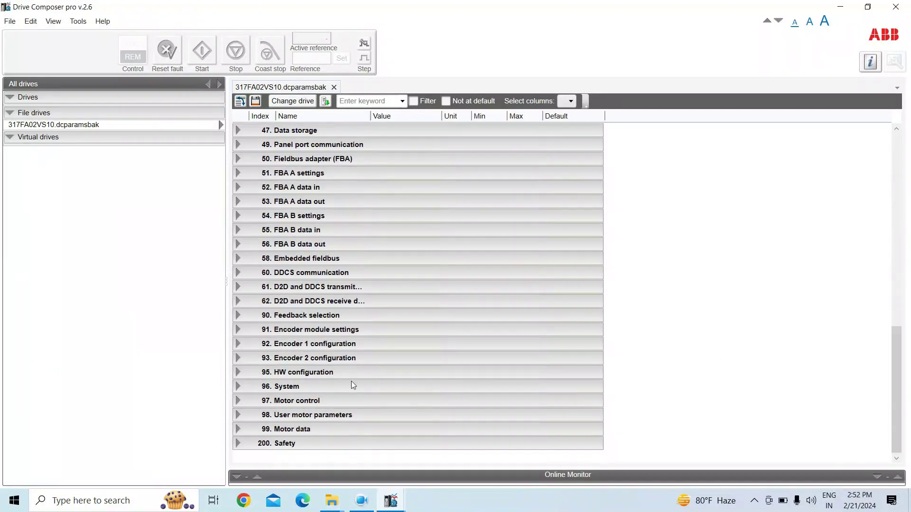
click(239, 429)
click(239, 429)
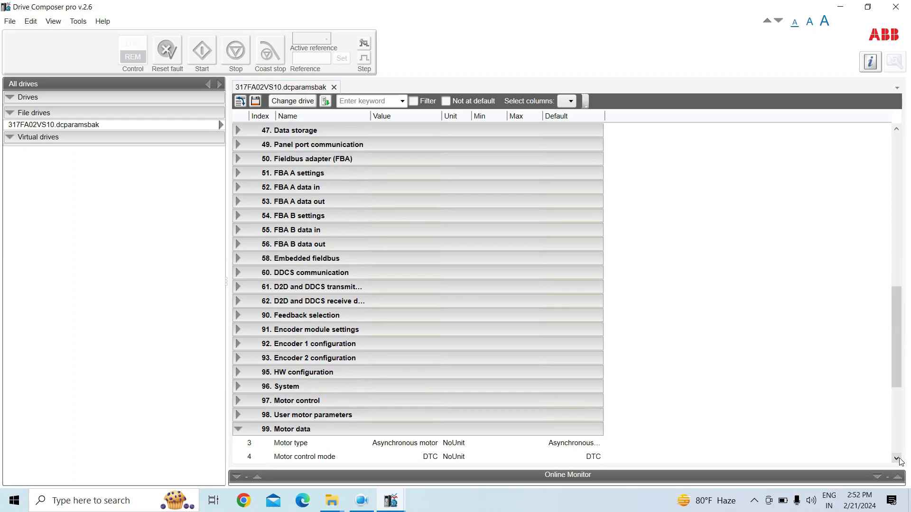
scroll(900, 460, down, 2)
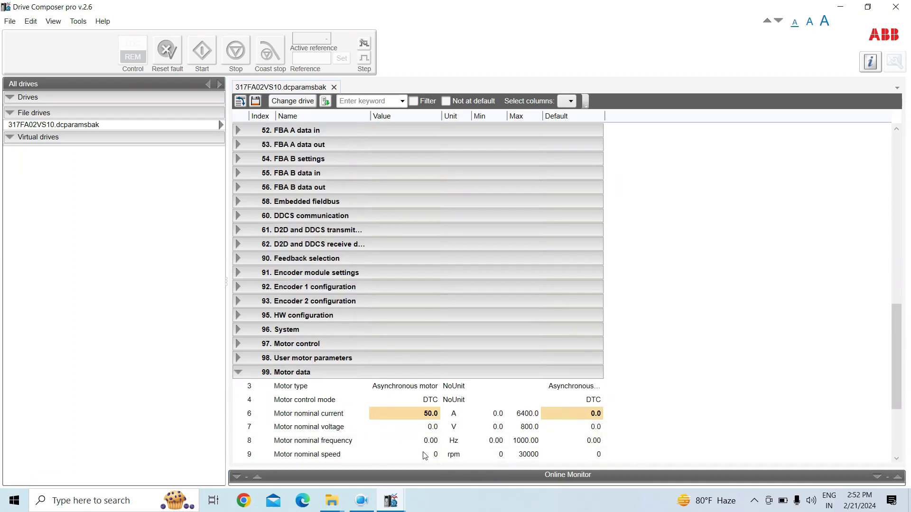
click(430, 416)
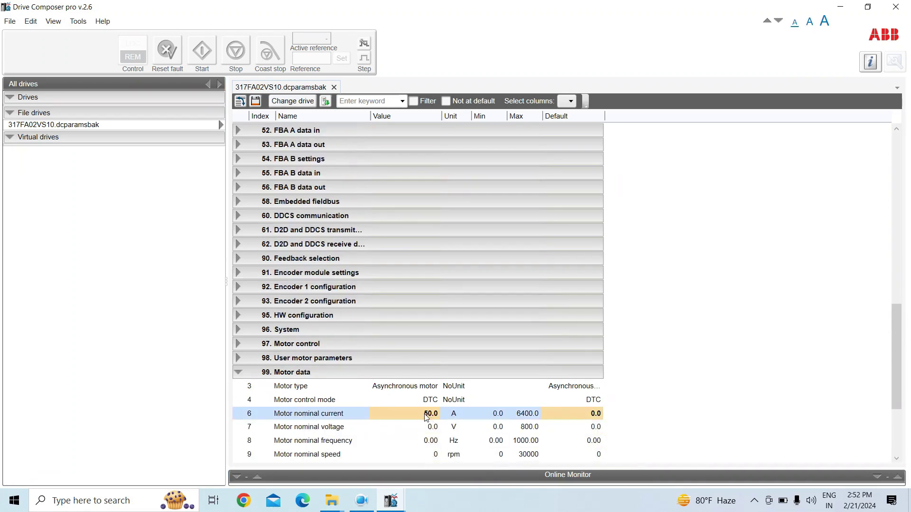
click(429, 425)
click(429, 428)
text(4)
key(Return)
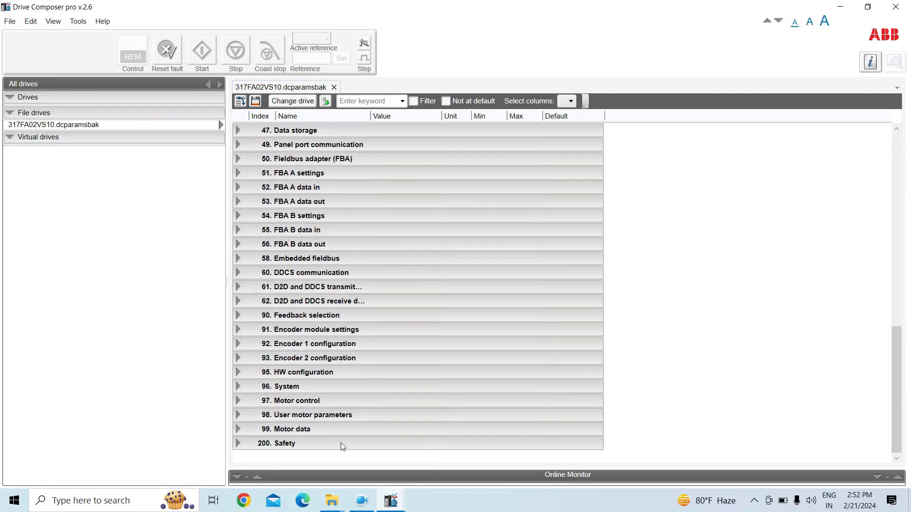
- Re-enter the 415.0 V nominal voltage and set the motor nominal frequency to 50.00 Hz
double_click(269, 438)
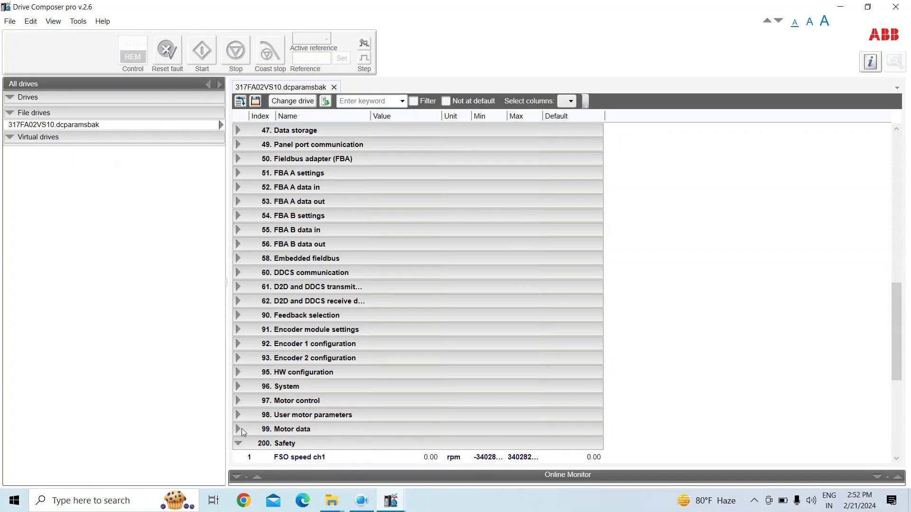
click(895, 458)
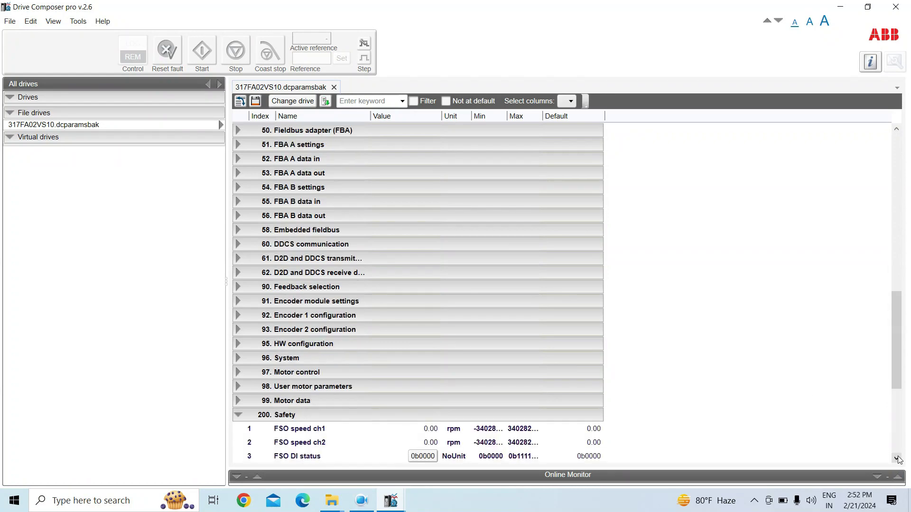
click(896, 458)
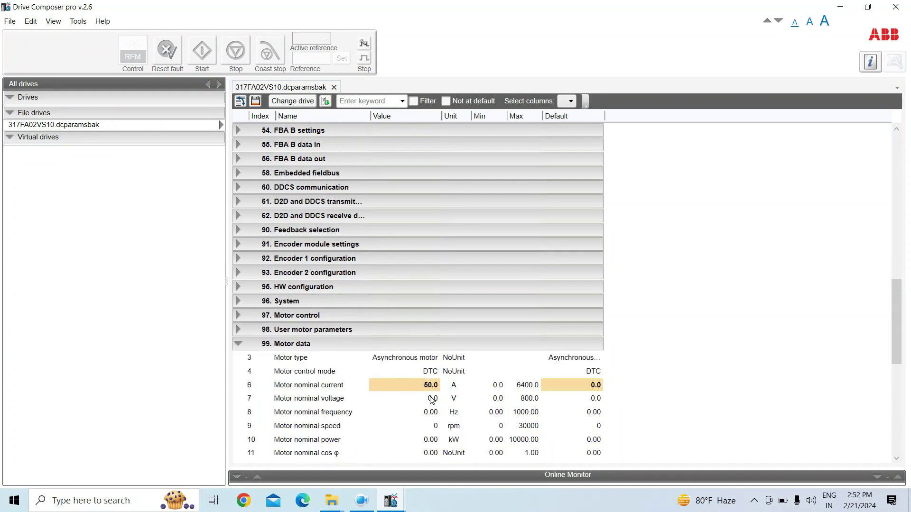
double_click(431, 400)
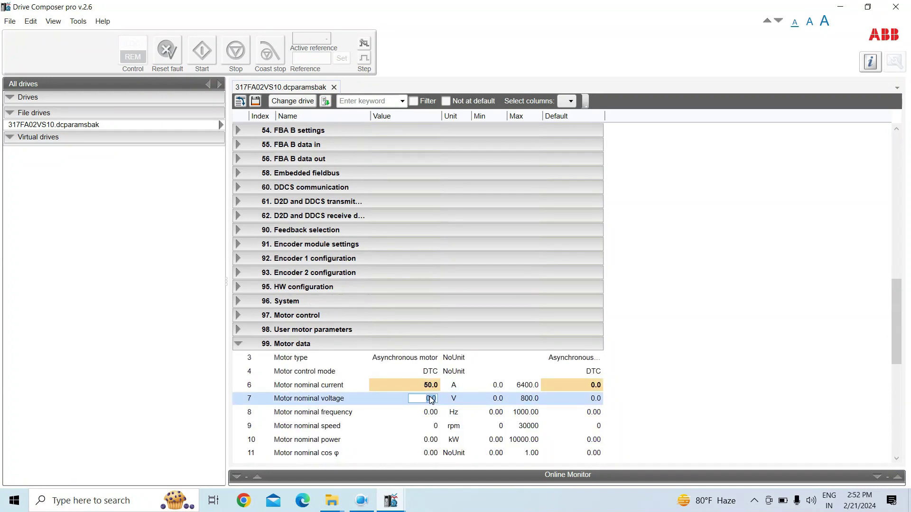
text(415)
click(426, 412)
click(426, 411)
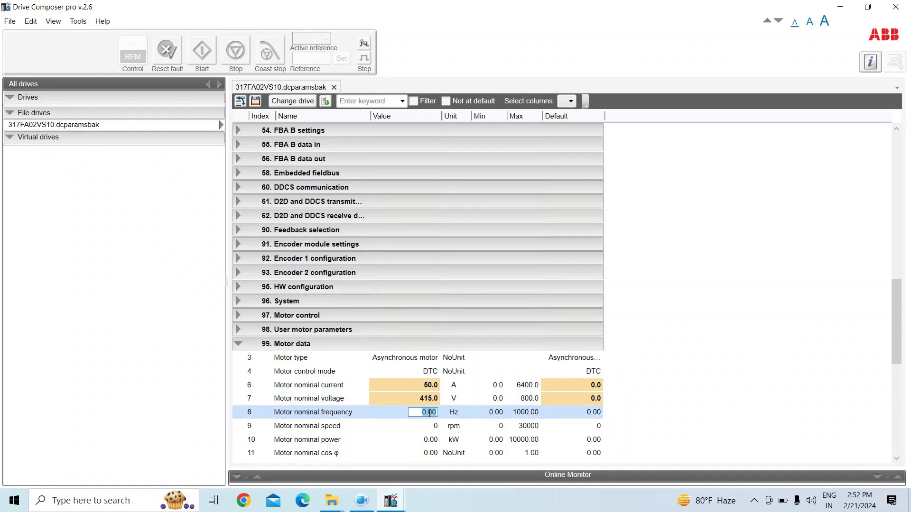
text(50.0)
key(Return)
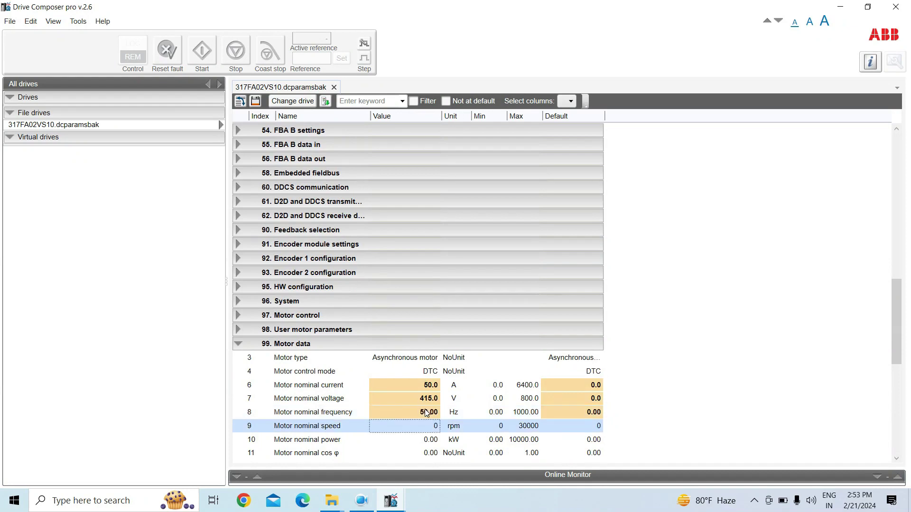
- Save the edited parameters over 317FA02VS10.dcparamsbak, confirming the replacement
click(254, 102)
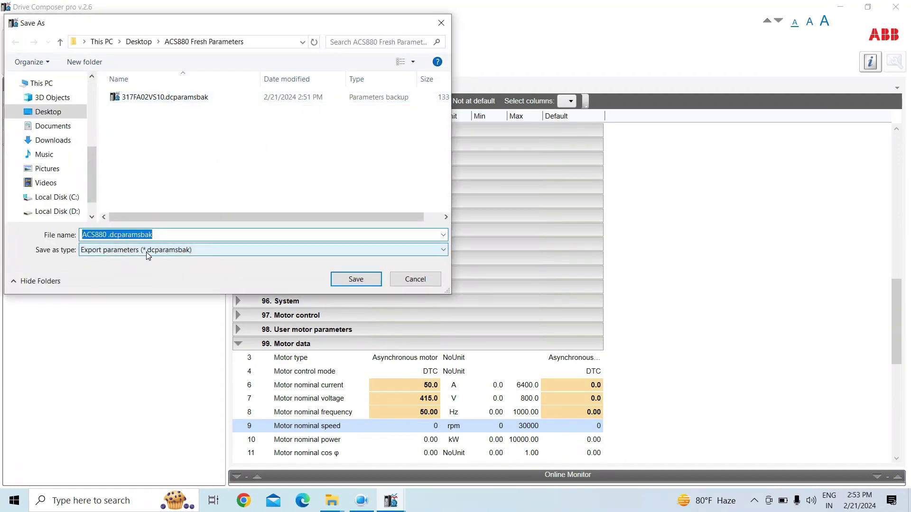
click(180, 98)
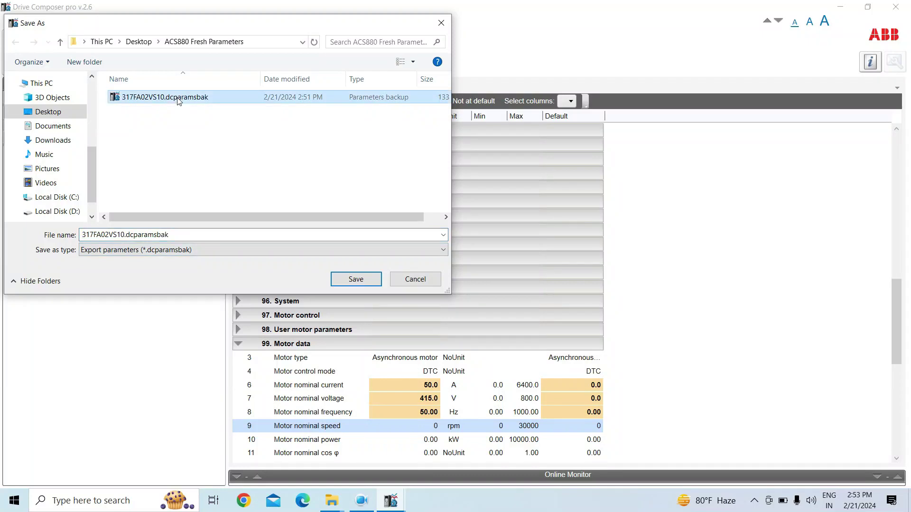
click(356, 280)
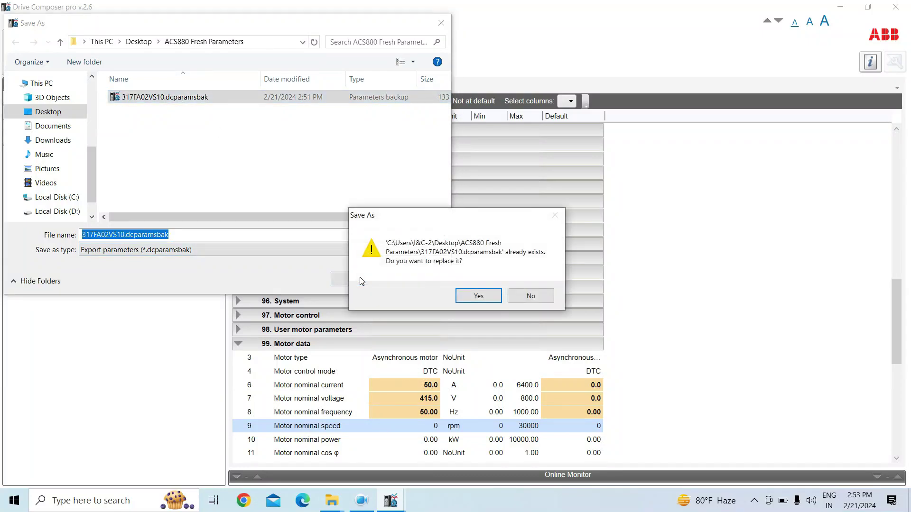
click(486, 296)
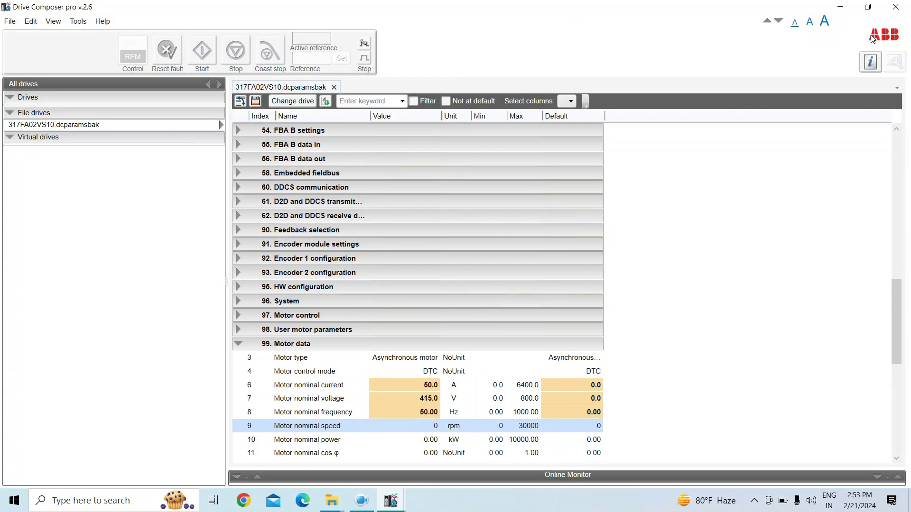
- Close Drive Composer, check the 2:53 PM backup in File Explorer, then bring Drive Composer back
click(895, 6)
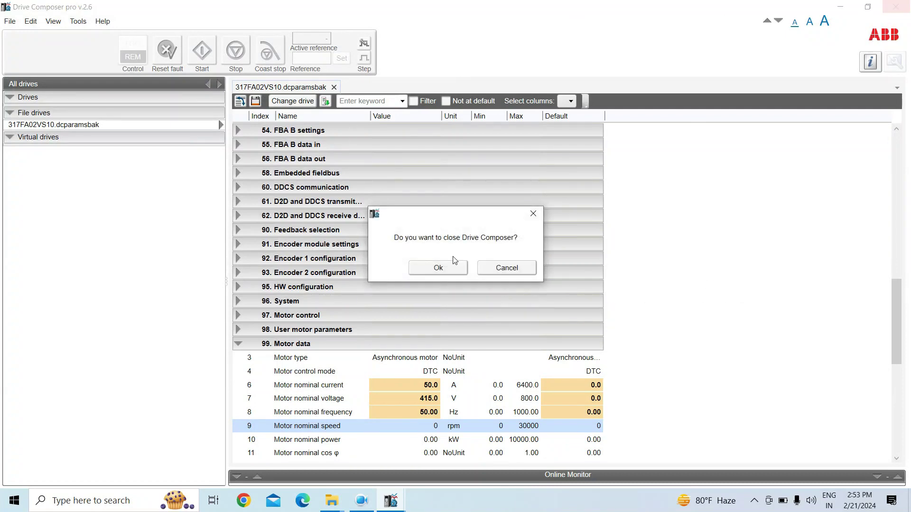
click(437, 268)
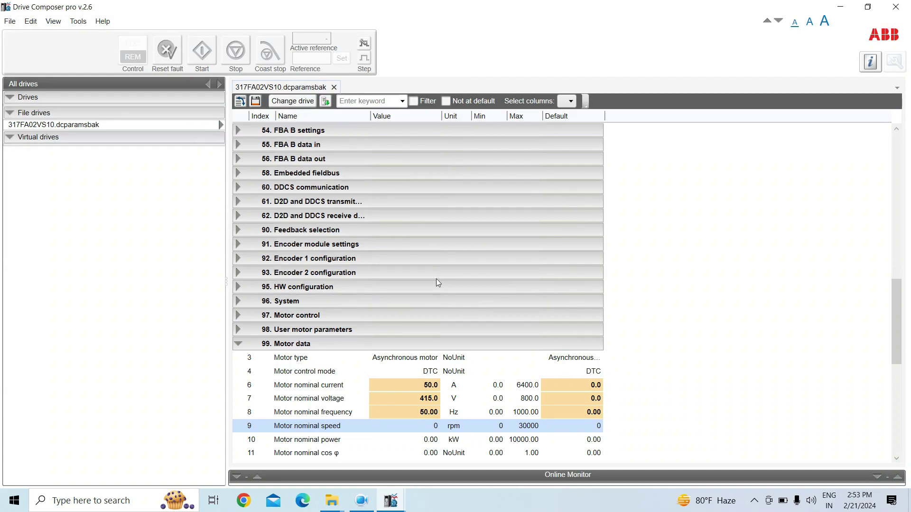
click(398, 507)
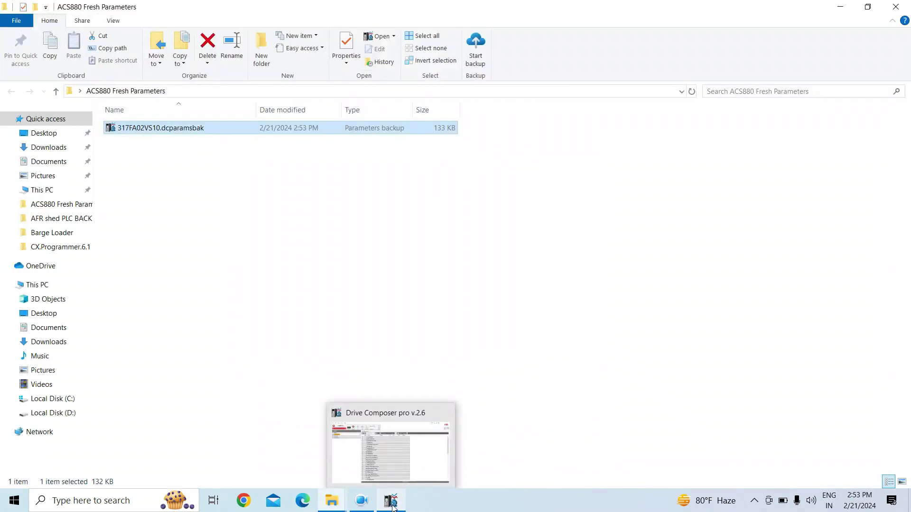
click(393, 506)
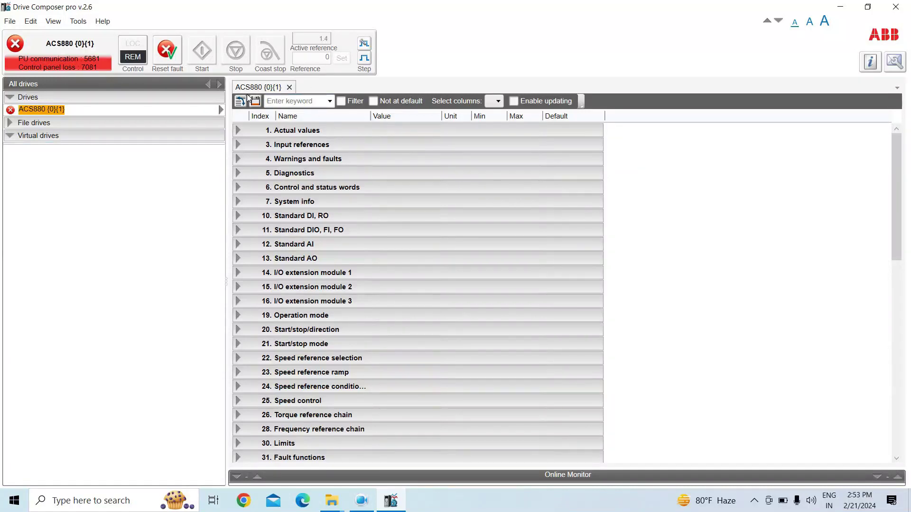
- Open the 317FA02VS10.dcparamsbak parameter file through File > Open
click(11, 22)
mouse_move(37, 54)
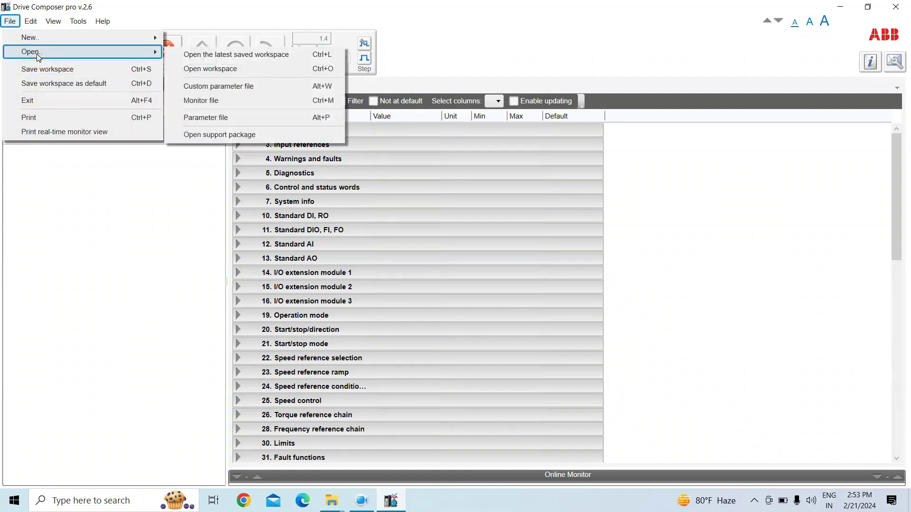
click(207, 117)
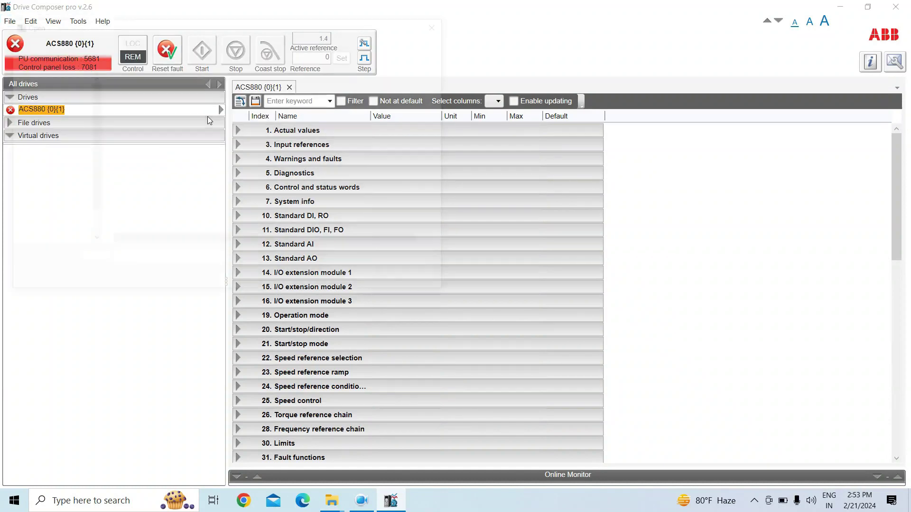
double_click(189, 99)
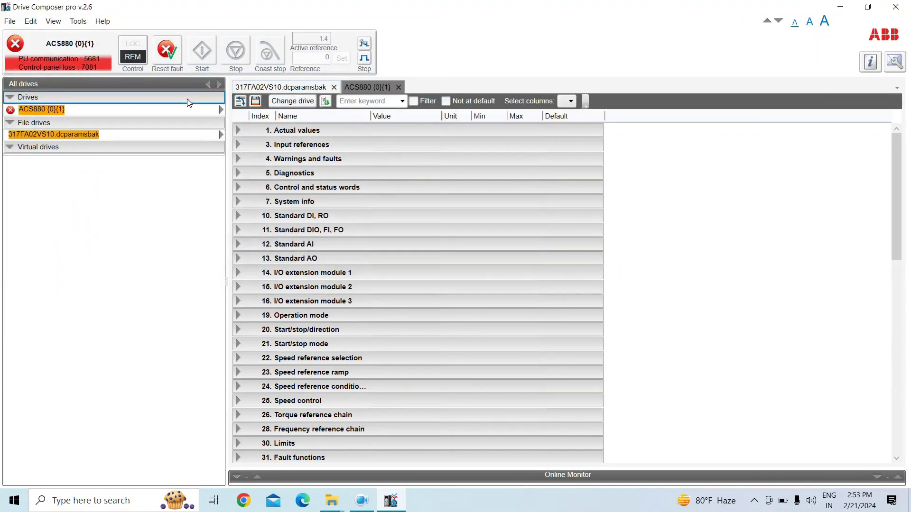
- Make the live ACS880 {0}{1} drive the backup's target drive
click(293, 101)
click(415, 237)
click(432, 284)
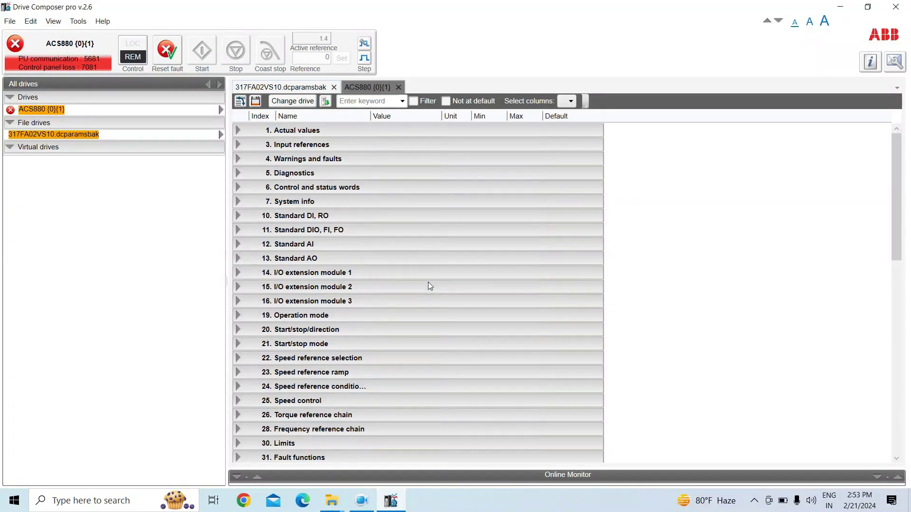
- Download the 317FA02VS10.dcparamsbak backup to the ACS880, overwriting its data and acknowledging the reload messages
click(326, 101)
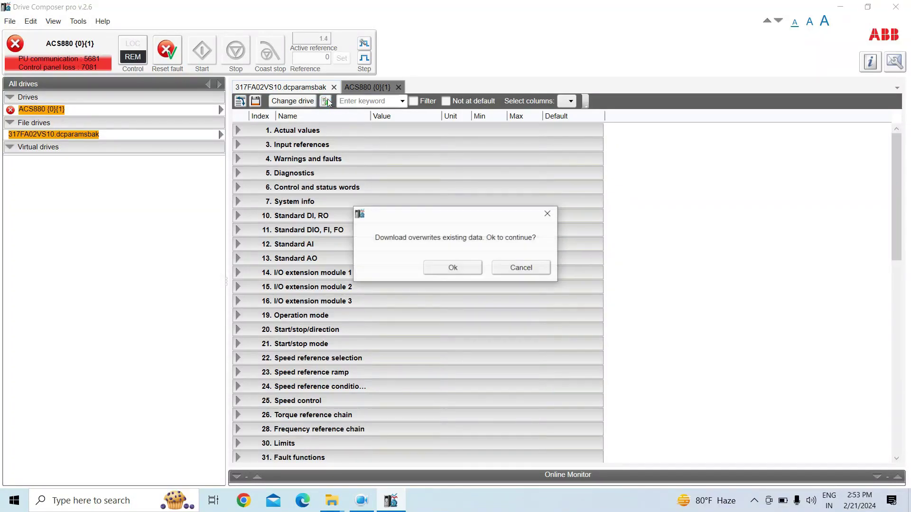
click(452, 268)
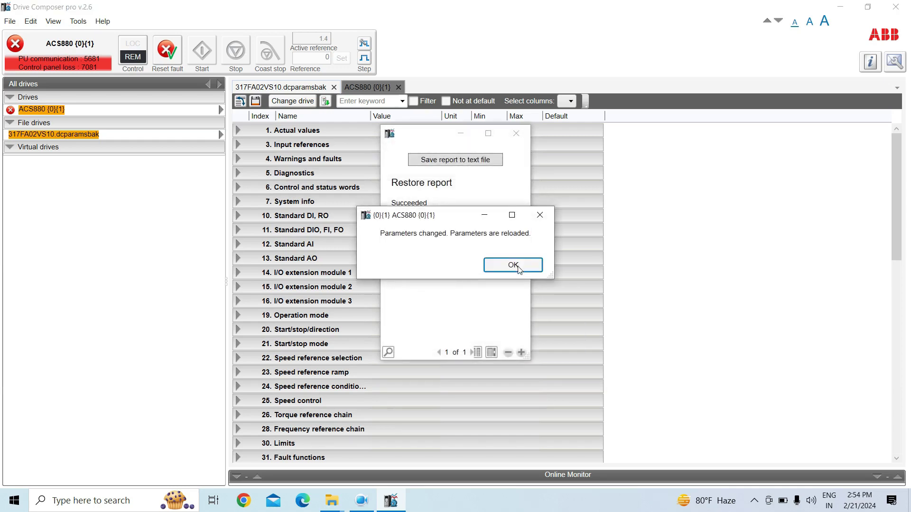
click(513, 266)
click(514, 266)
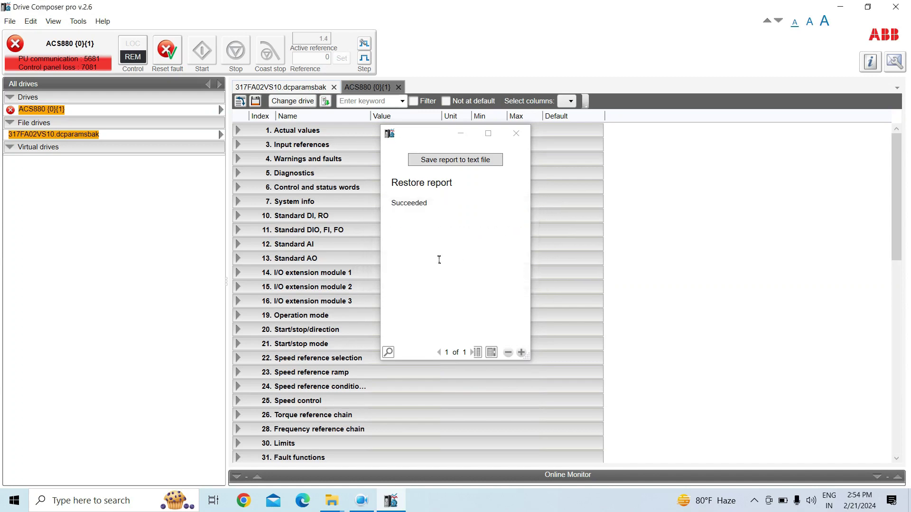
click(517, 133)
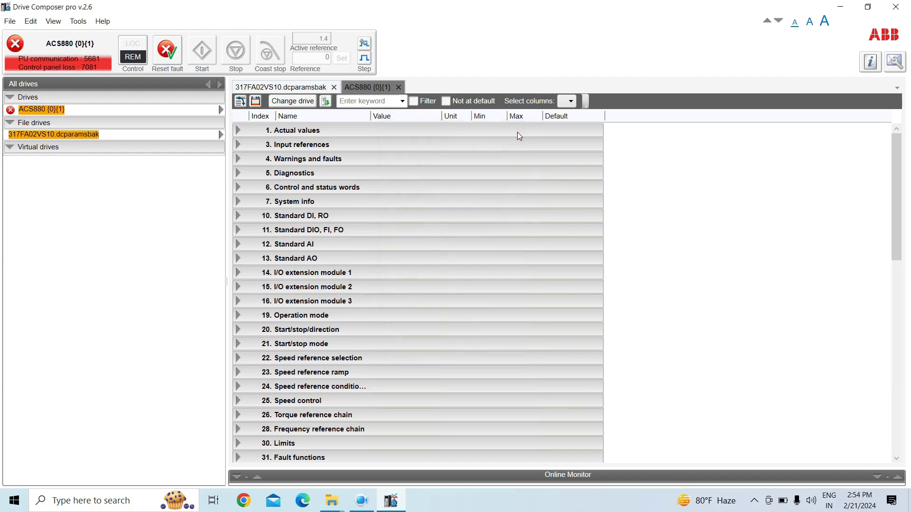
- Reload the live ACS880 drive's parameters and close the backup file's parameter view
click(354, 85)
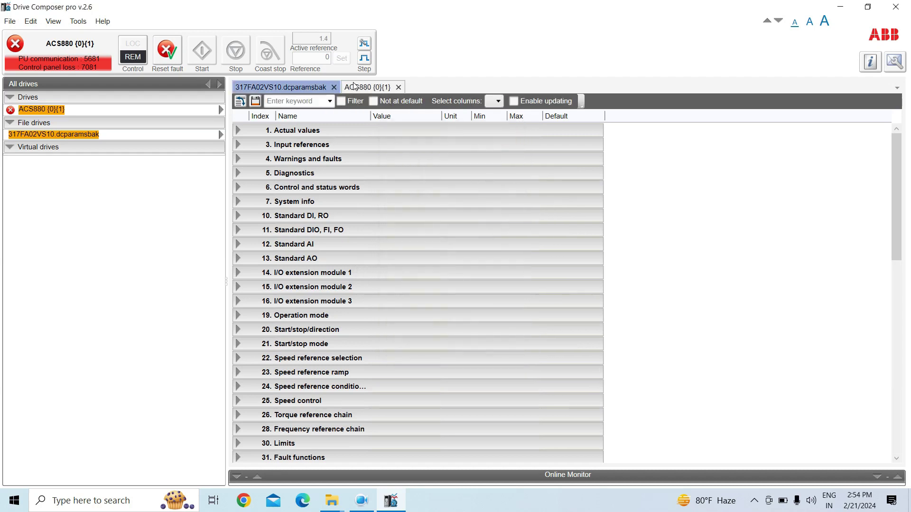
right_click(187, 109)
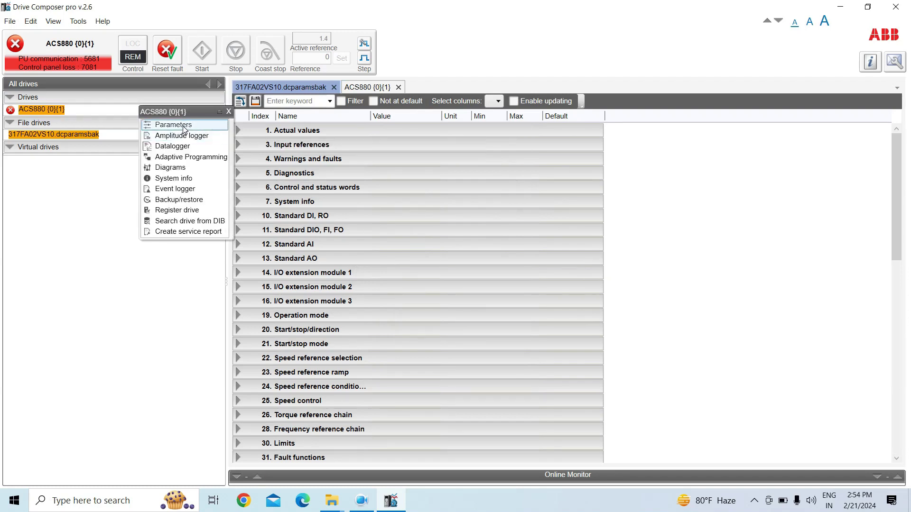
click(184, 126)
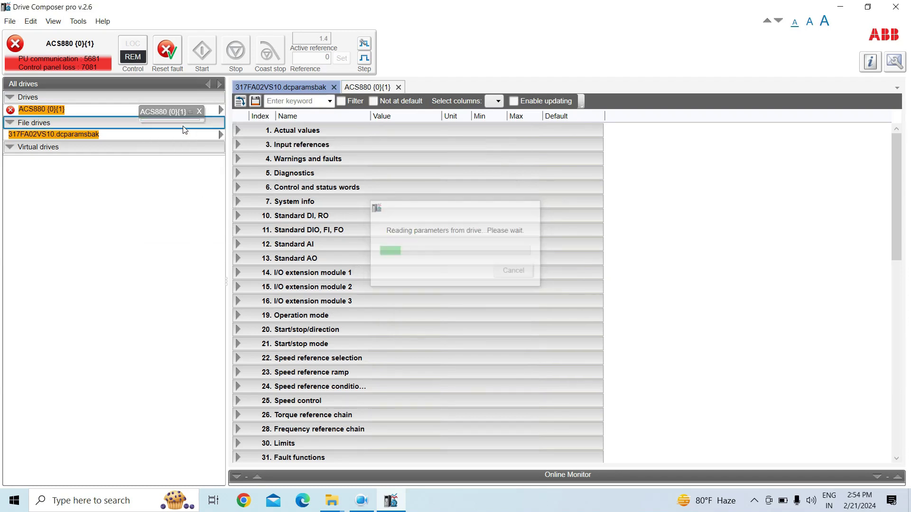
click(334, 87)
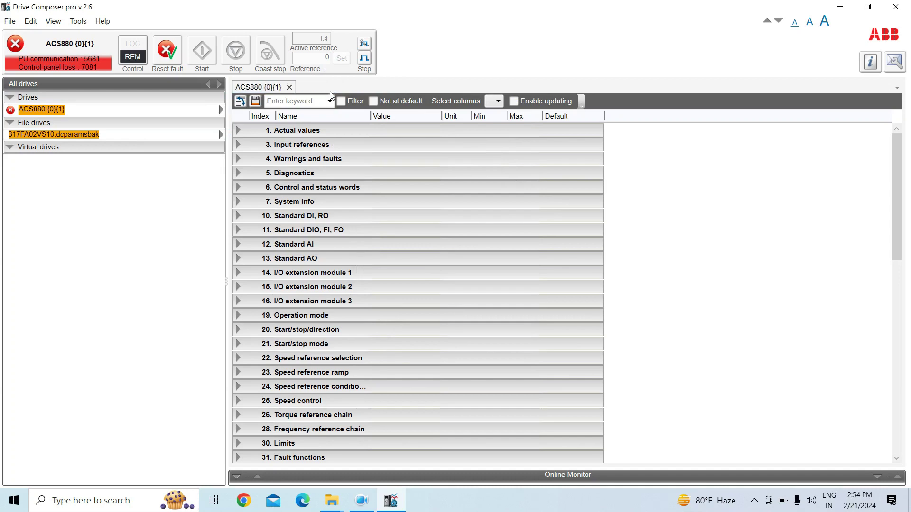
- In 99. Motor data, verify the restored nominal current 50.0 A, voltage 415.0 V and frequency 50.00 Hz
drag(890, 220, 874, 434)
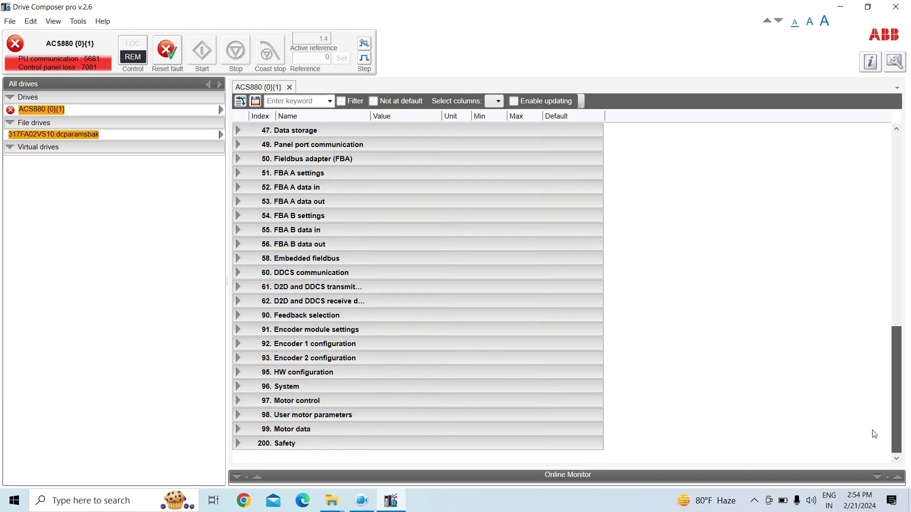
click(239, 430)
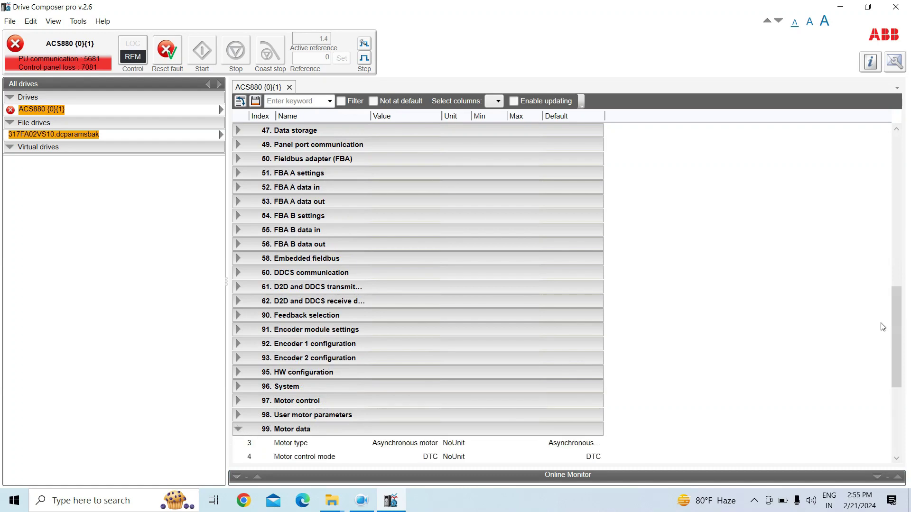
drag(889, 326, 887, 397)
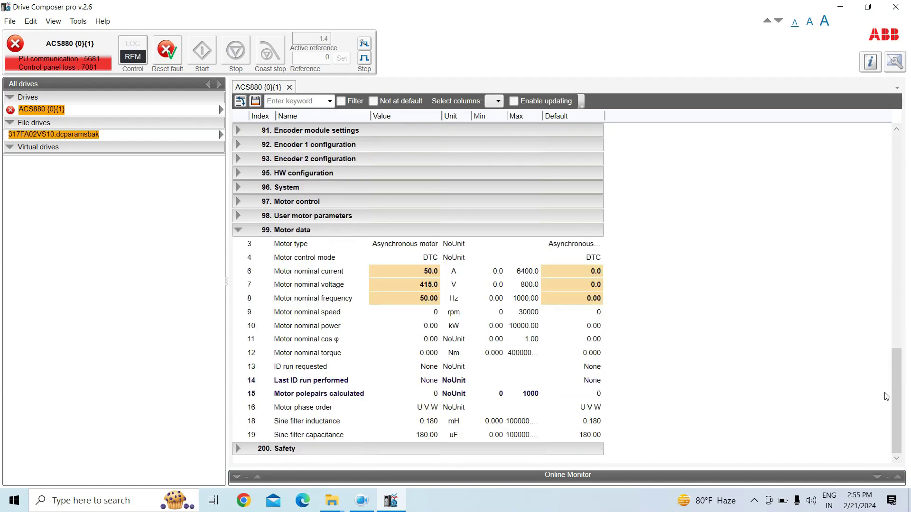
click(428, 273)
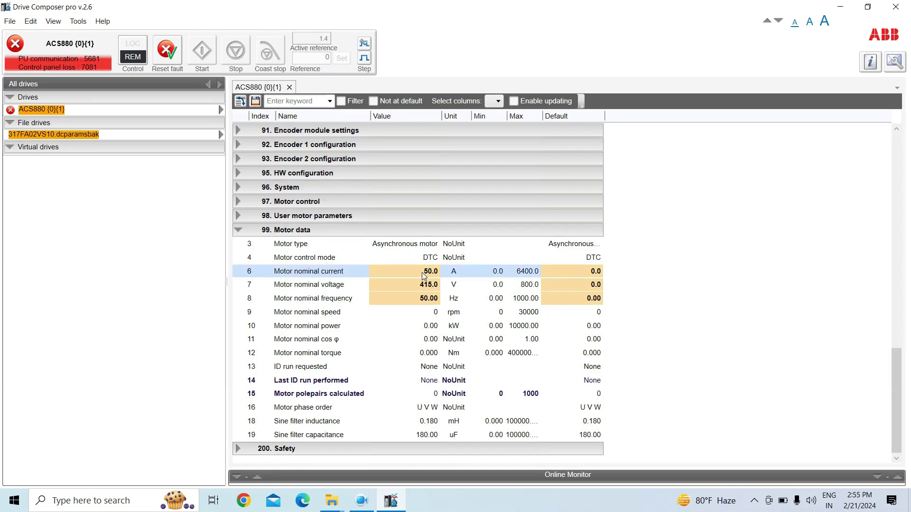
click(424, 286)
click(424, 296)
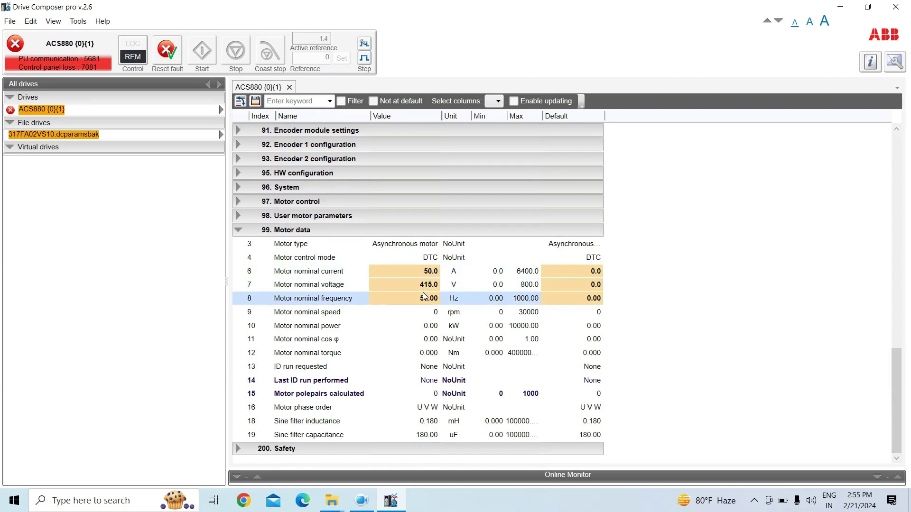
key(Down)
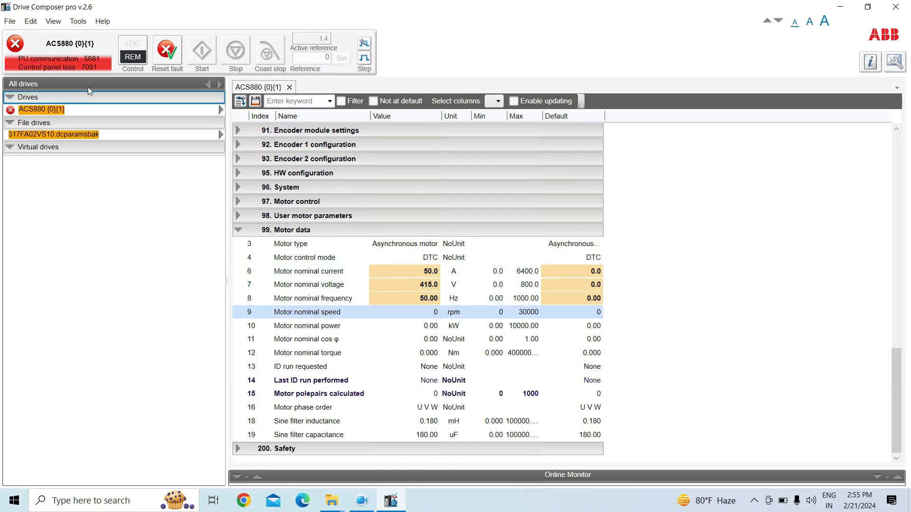